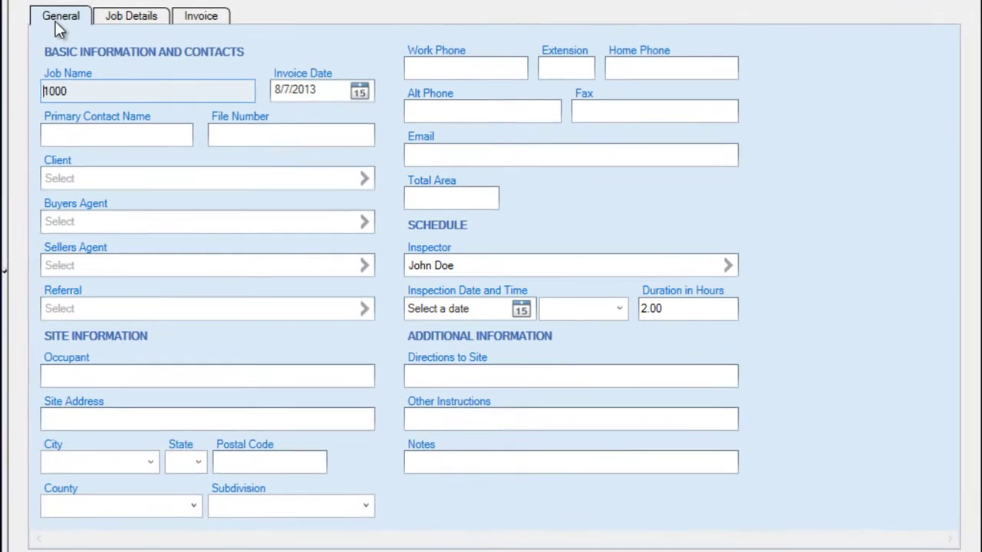
- Browse the Job Details, Invoice and General tabs, ending on the Invoice tab showing invoice 1000 with no items
click(119, 19)
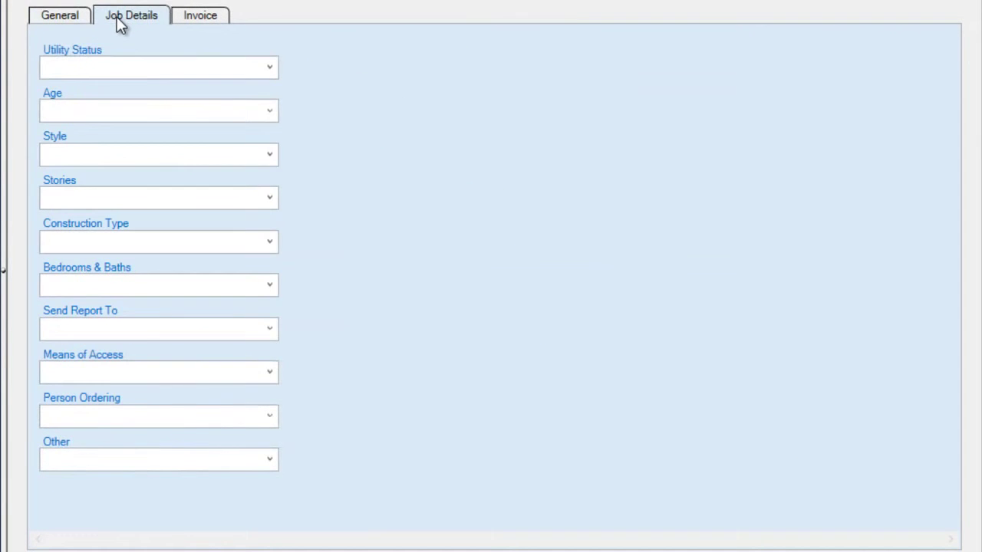
click(216, 23)
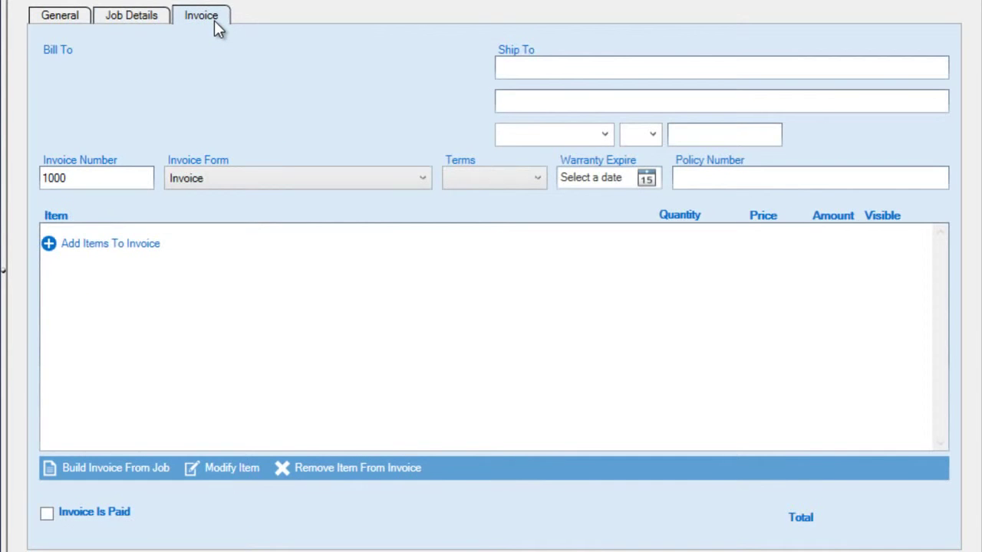
click(63, 23)
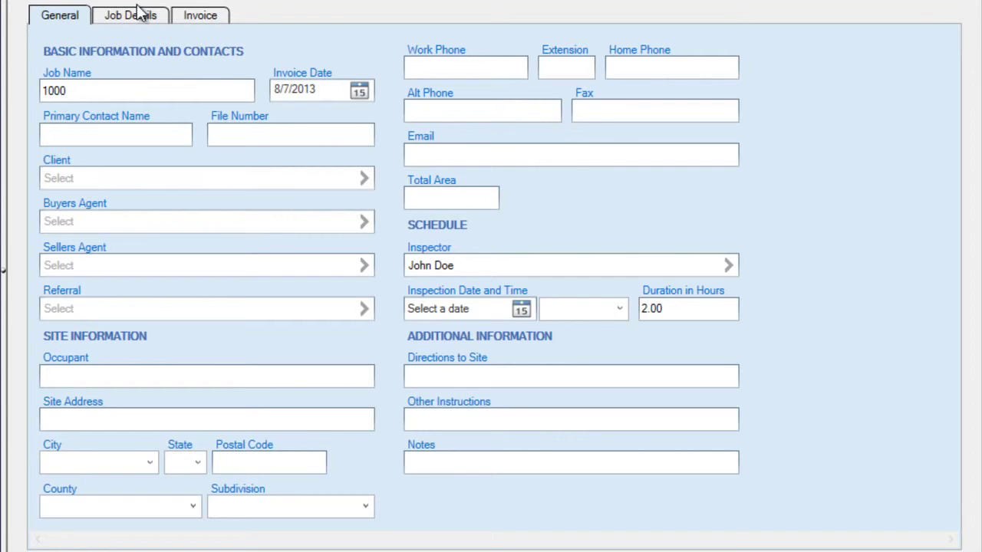
click(138, 26)
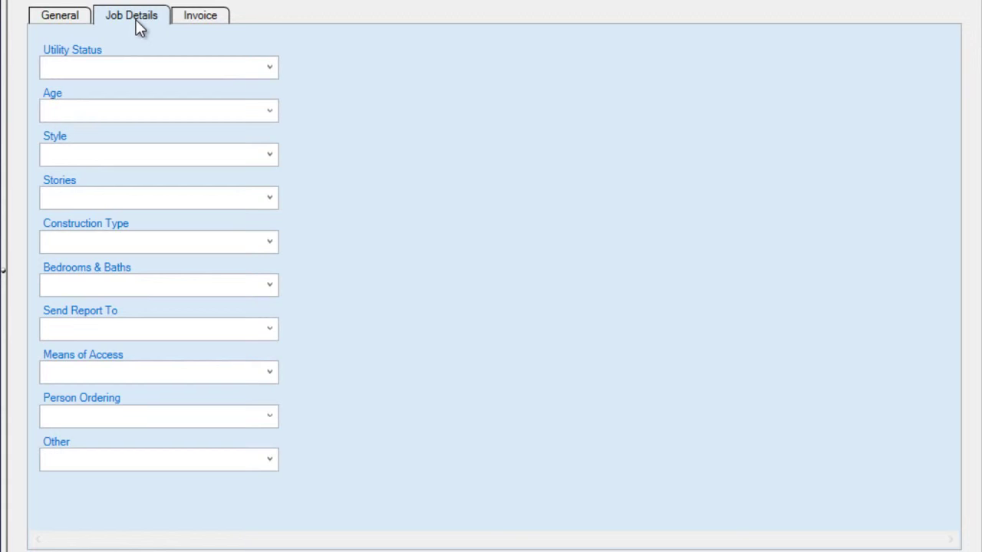
click(201, 21)
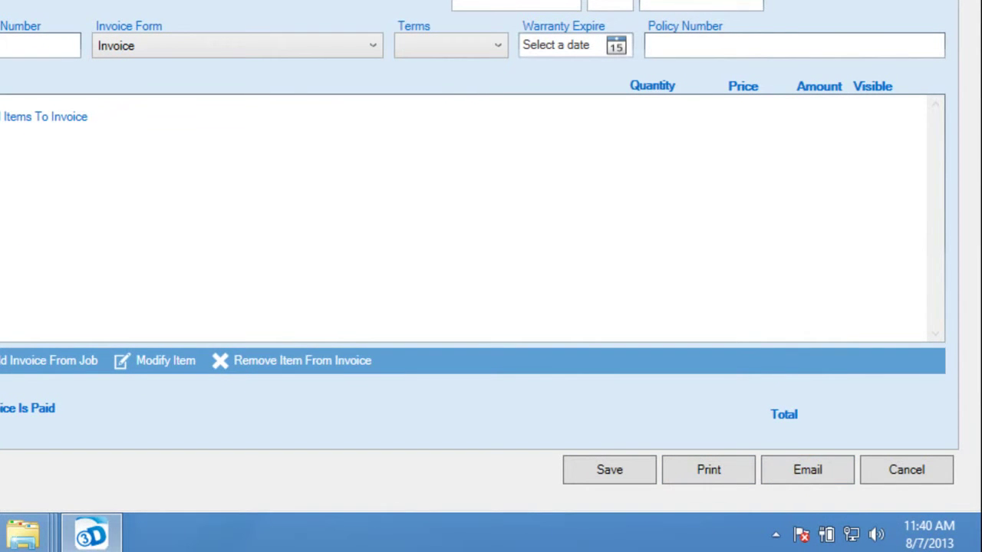
- Return to job 1000's General tab with invoice date 8/7/2013 and 2.00-hour duration
click(0, 0)
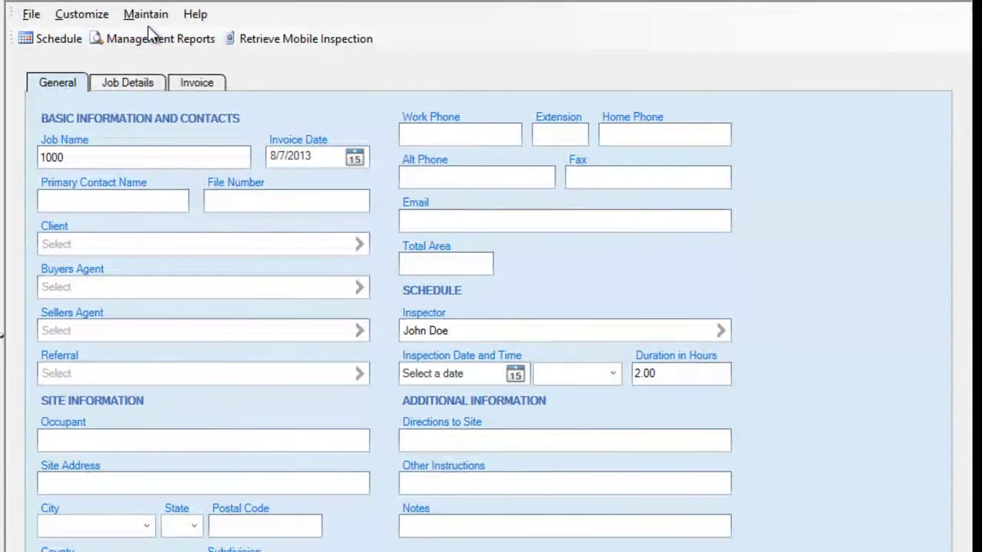
- Open Office Management Preferences from the Maintain menu
click(148, 17)
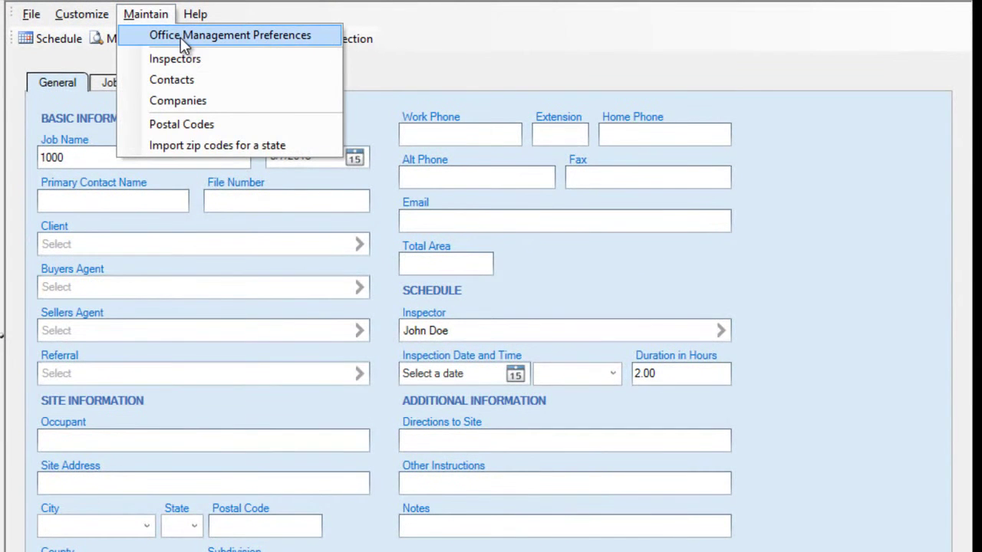
click(180, 37)
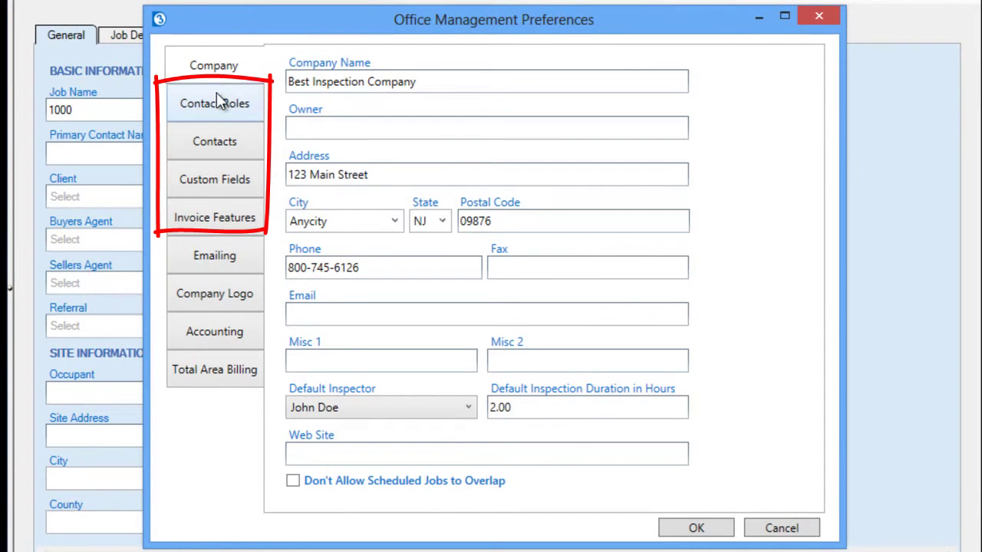
- View the Contact Roles page listing Agent, Client and Referral
click(217, 113)
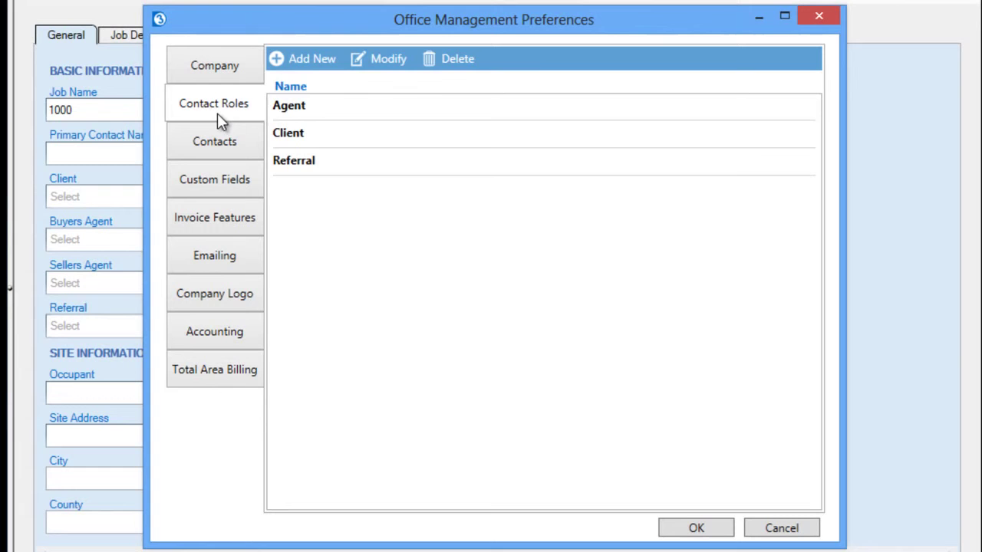
- View the Contacts page mapping Client, Buyers Agent, Sellers Agent and Referral labels to their roles
click(210, 148)
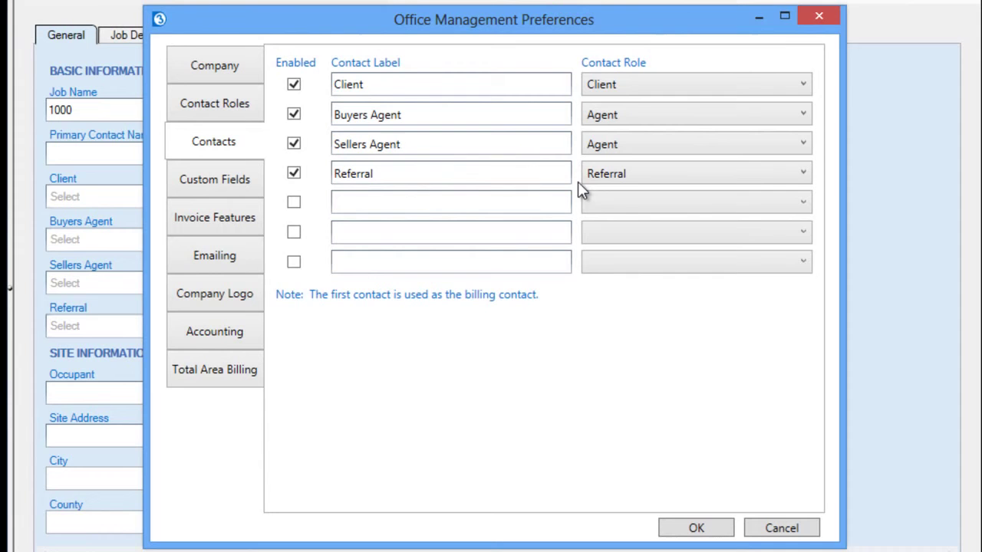
- Cancel the preferences and start a new Agent-role contact from job 1001's Buyers Agent selector
click(767, 529)
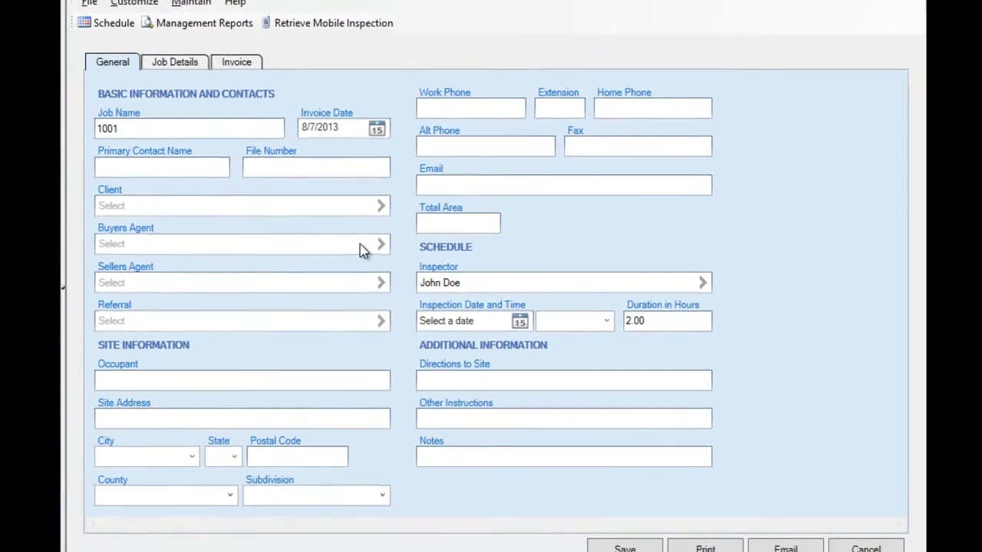
click(348, 242)
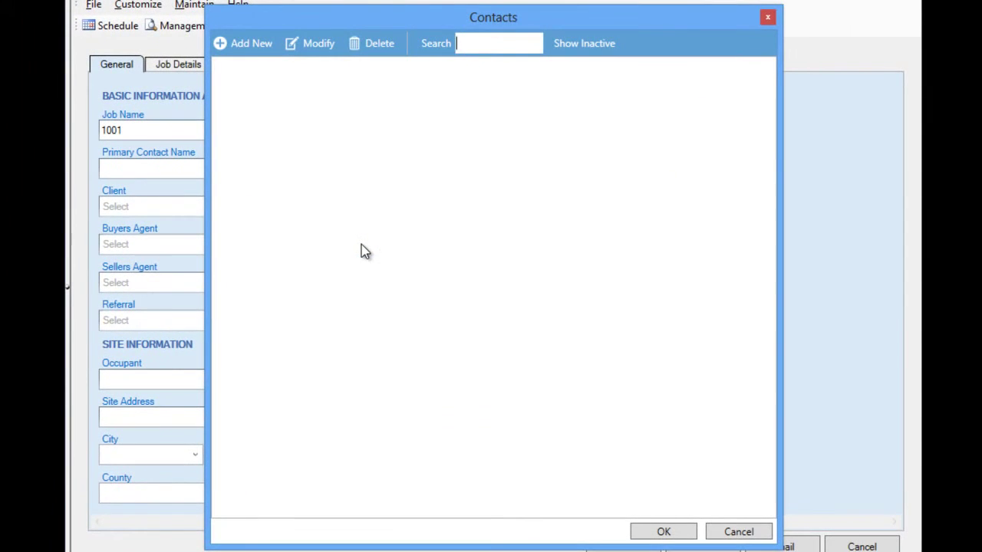
click(252, 44)
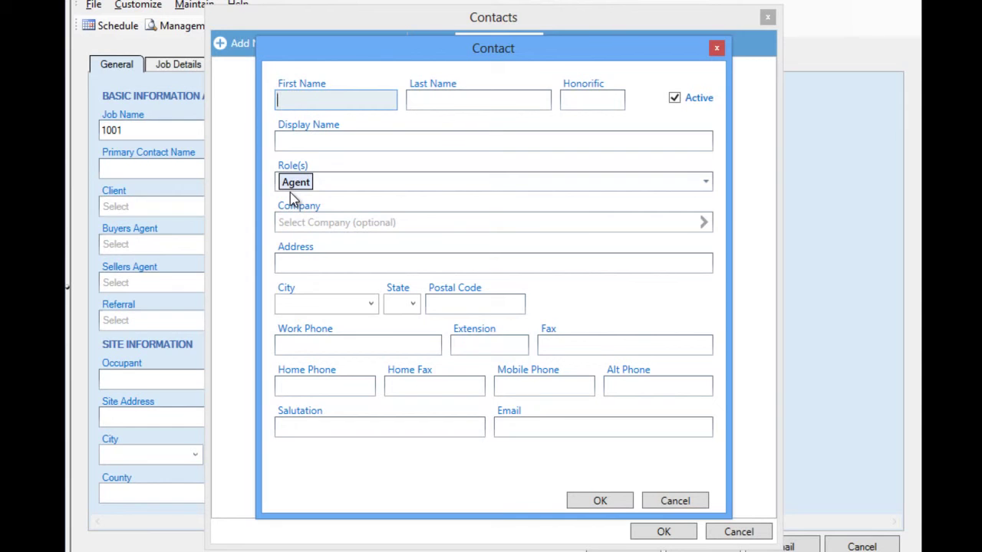
click(332, 189)
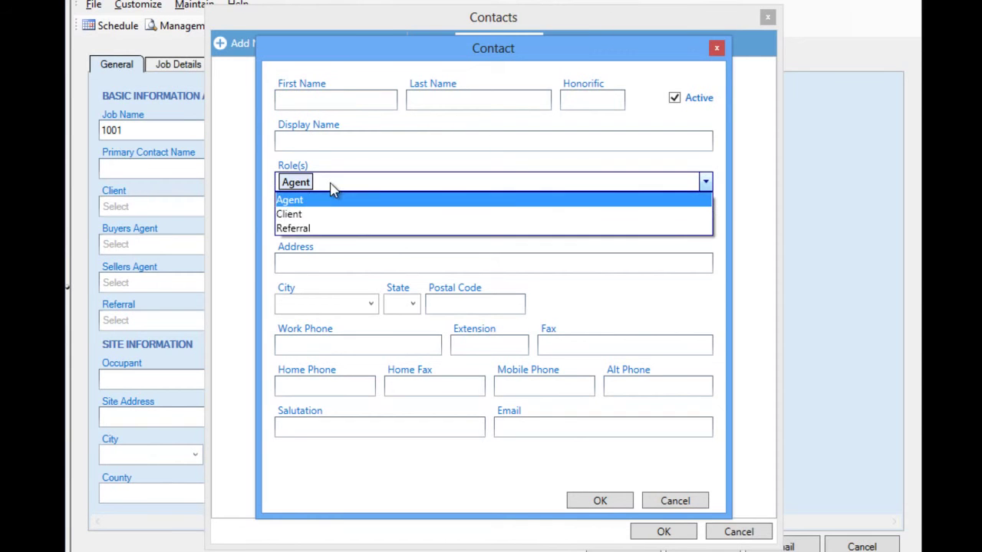
click(312, 230)
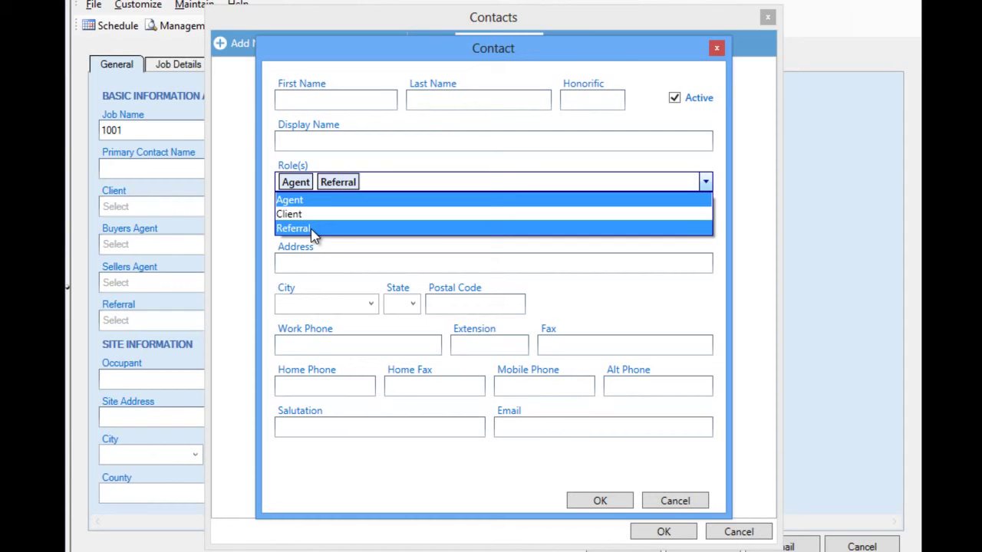
click(333, 230)
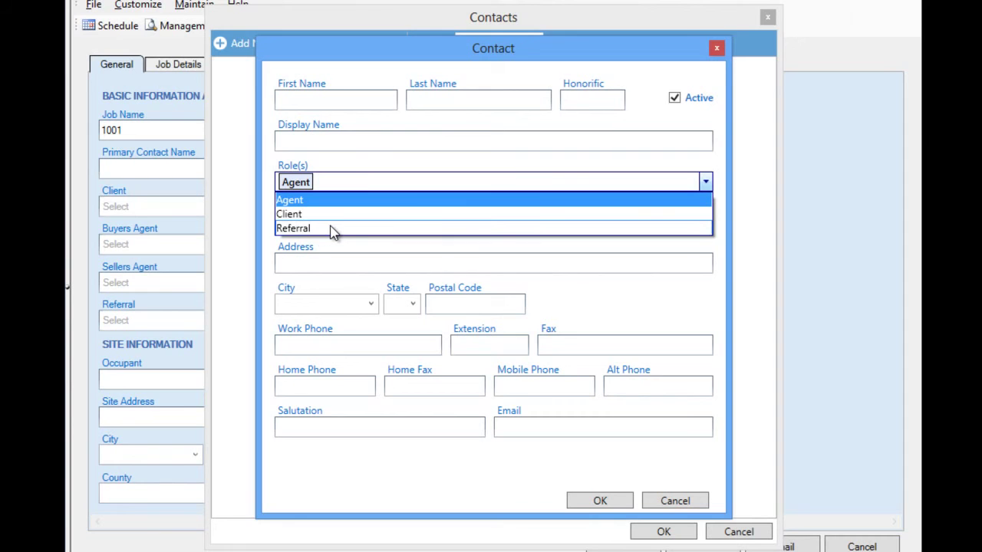
click(315, 99)
click(316, 100)
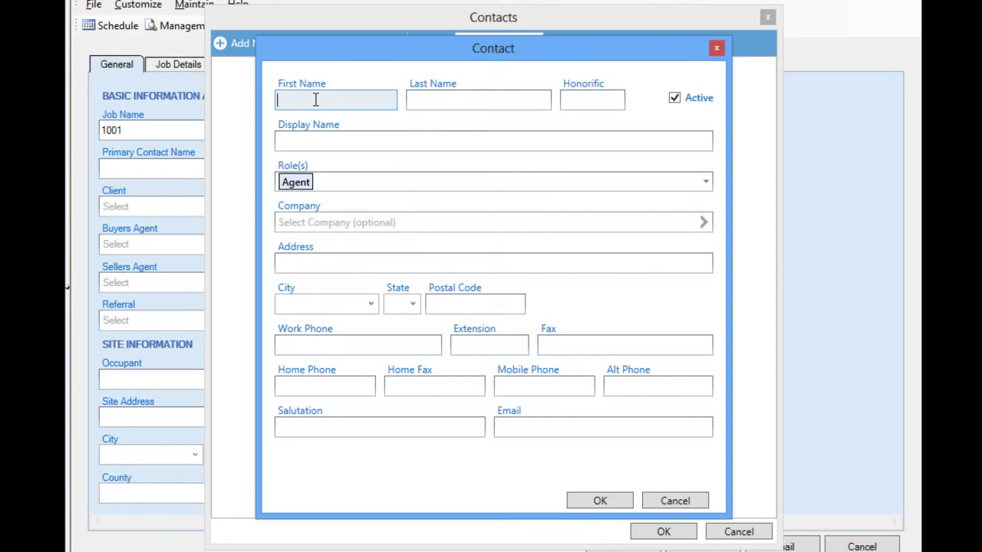
- Enter the agent's first and last name, honorific Mr and street address, then save the contact
text(James)
key(Tab)
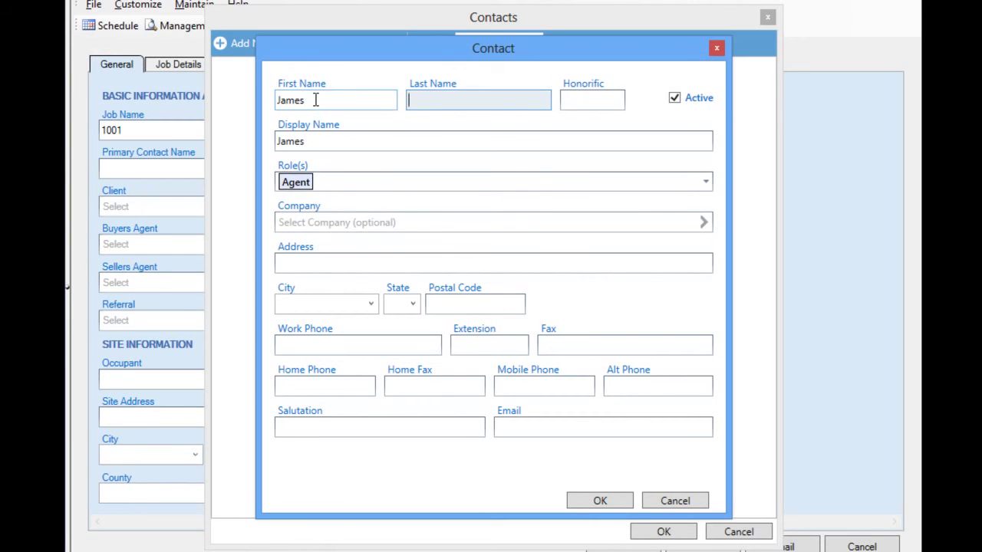
text(Thomas)
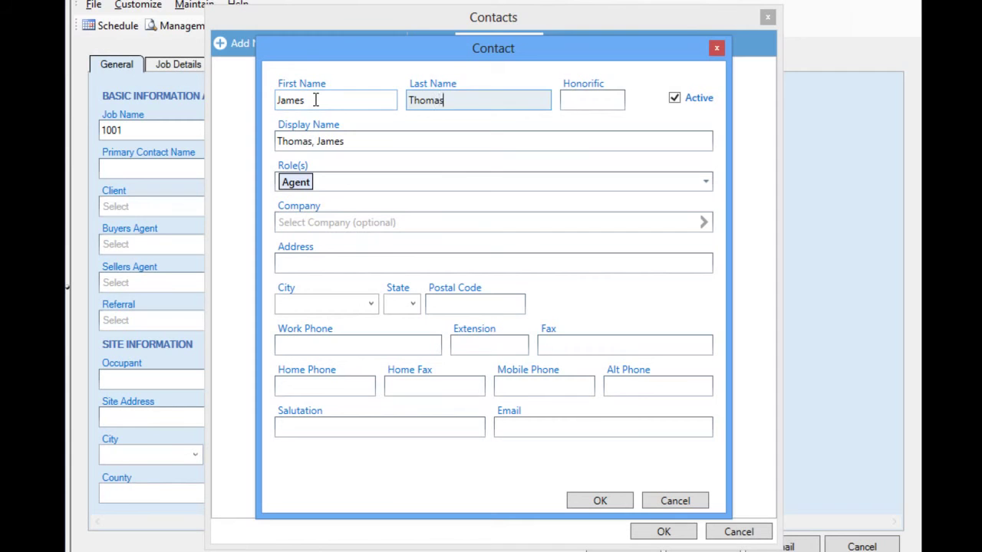
key(Tab)
text(Mr)
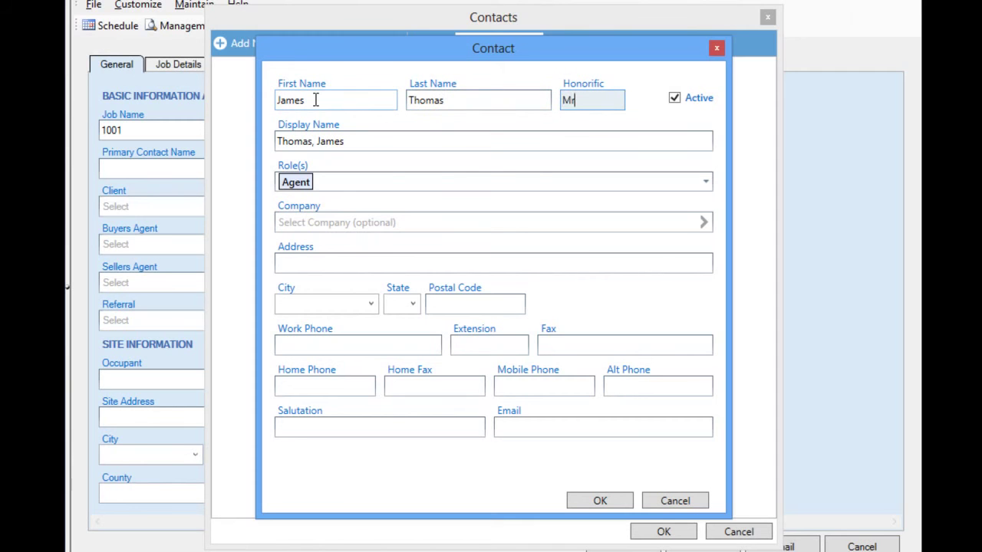
key(Tab)
key(Tab)
key(Tab)
key(Tab)
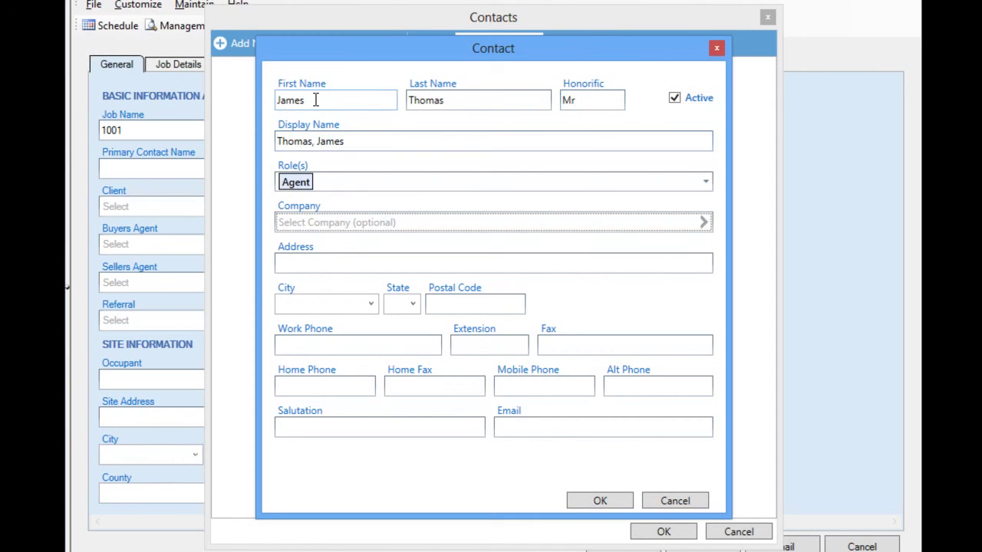
key(Tab)
text(123 )
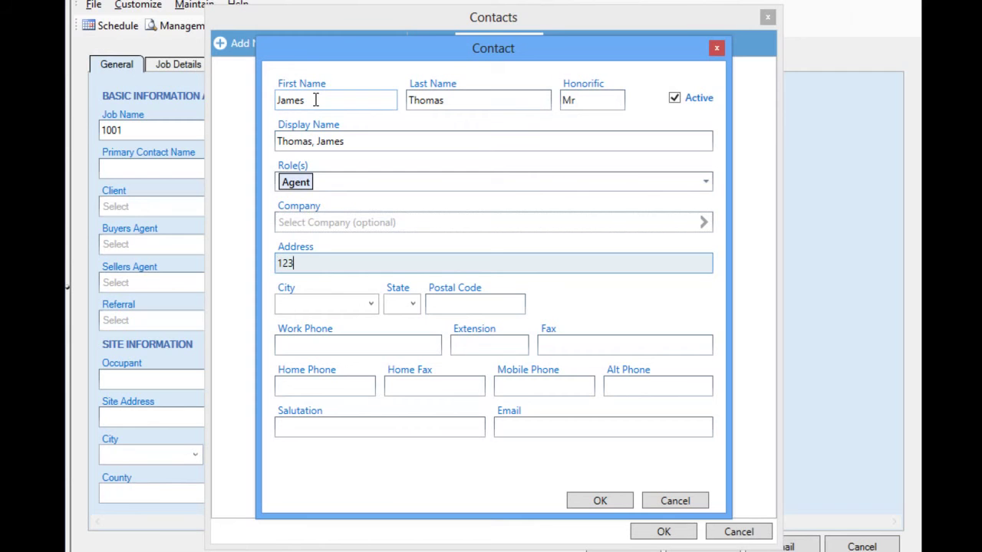
text(Agent Lane)
key(Tab)
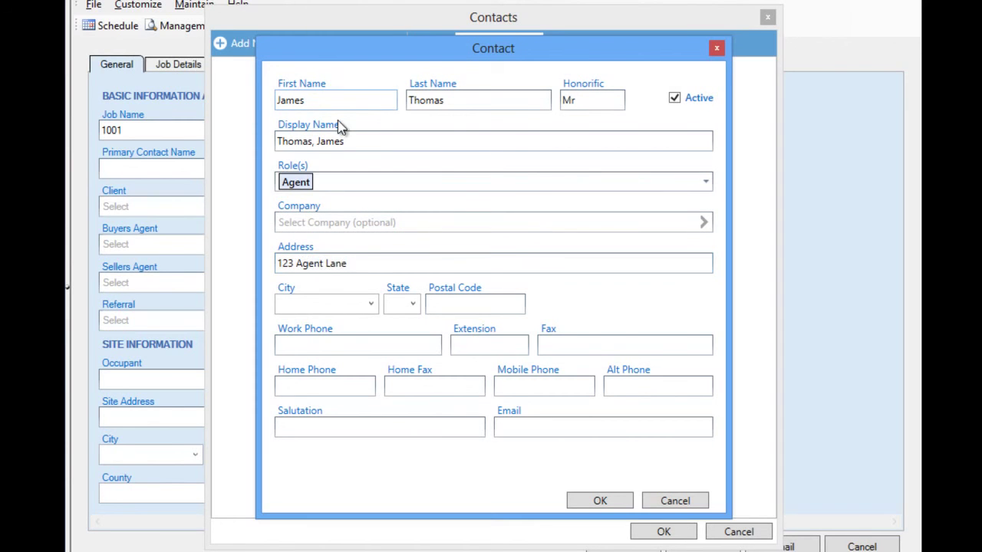
click(576, 500)
- Assign the newly saved agent contact as job 1001's Buyers Agent
click(300, 108)
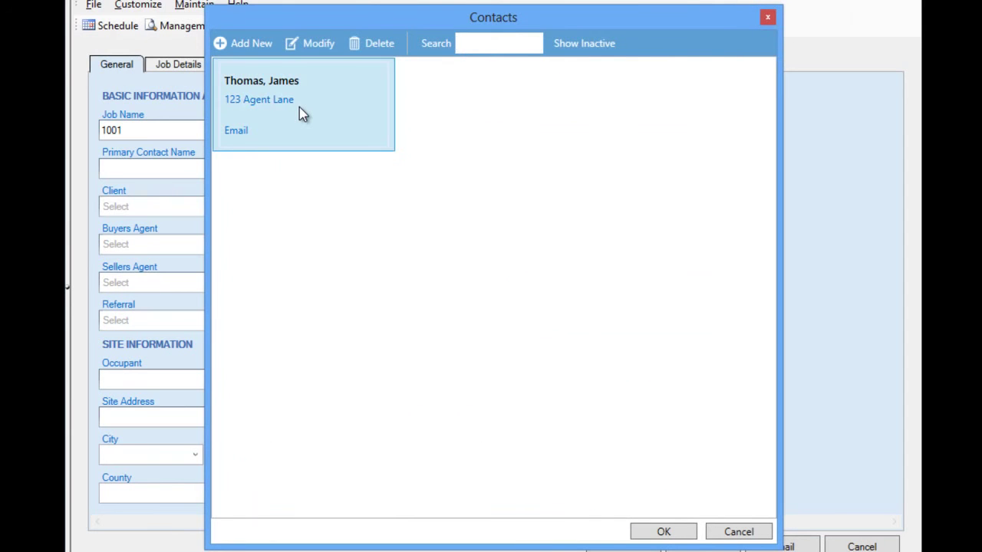
double_click(299, 108)
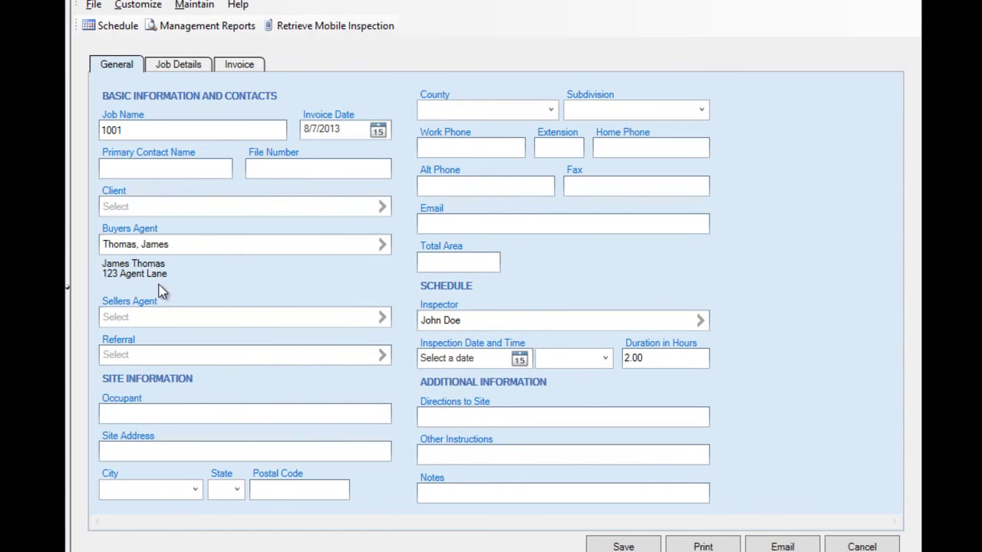
- Open the Referral field's Contacts picker, which lists the new agent under Other Contacts
click(168, 357)
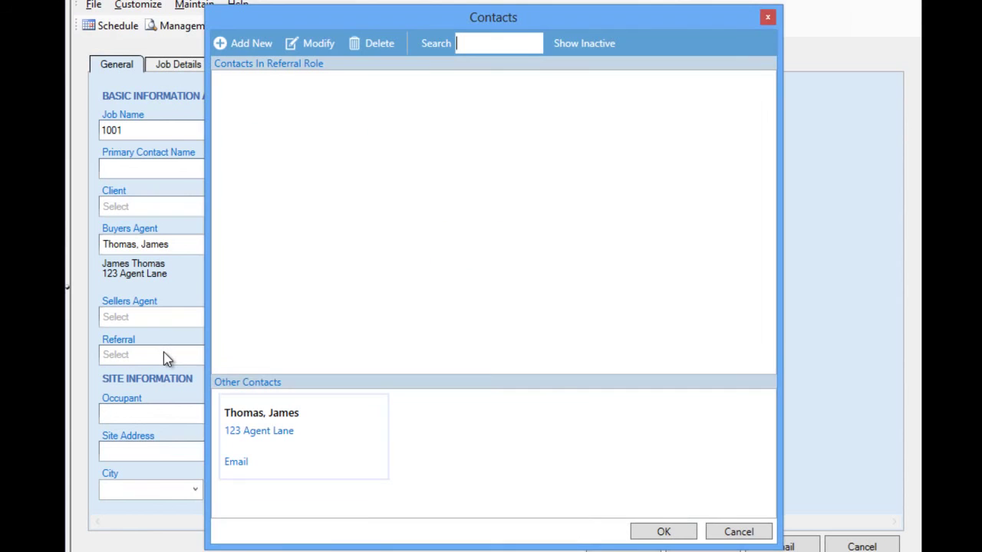